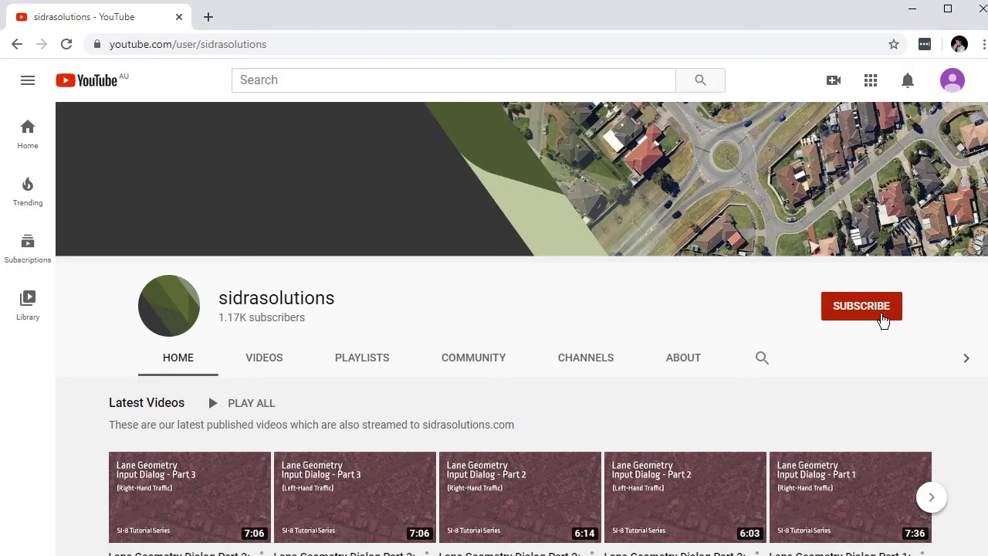
Subscribe to the sidrasolutions channel and turn on all notifications
{"action": "left_click", "coordinate": [883, 321]}
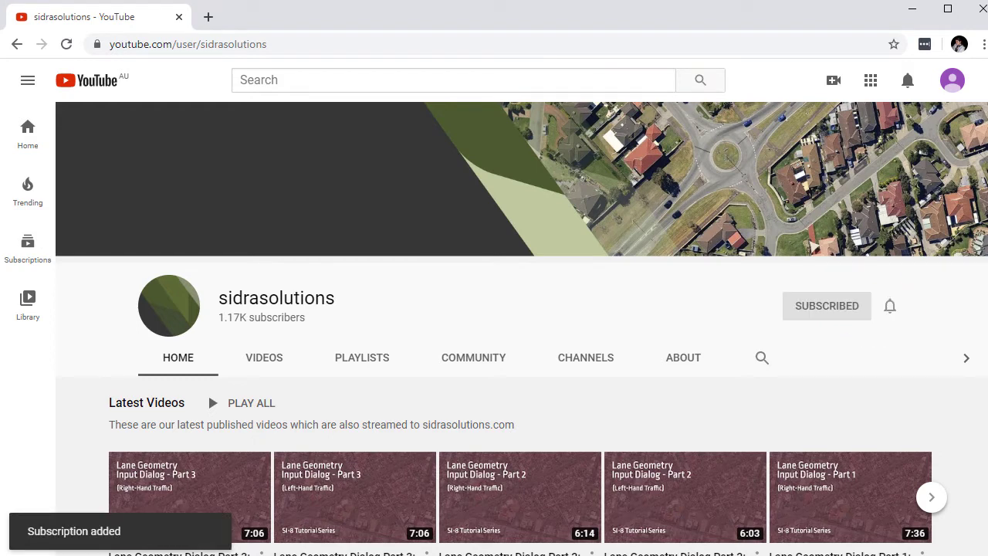
{"action": "left_click", "coordinate": [888, 311]}
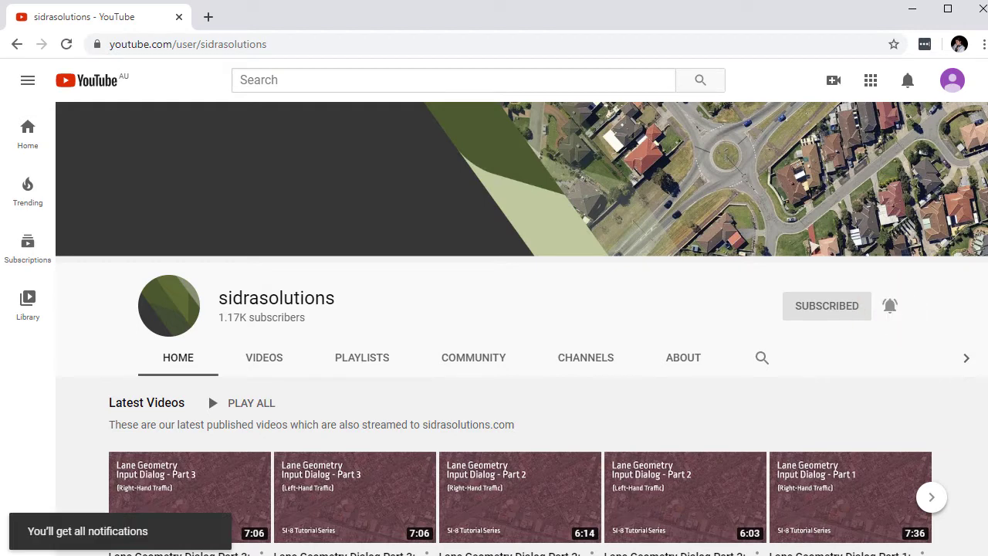
Write the comment "Leave your suggestions for content here in the YouTube comment box!" under the SIDRA user interface overview video
{"action": "type", "text": "Leave your suggestion"}
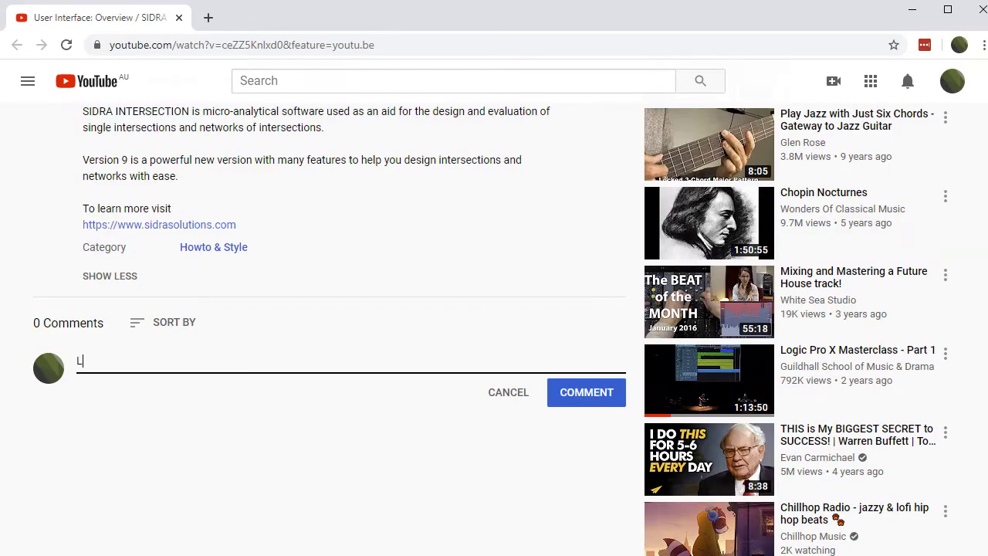
{"action": "type", "text": "s for content here in the YouTube comment box!"}
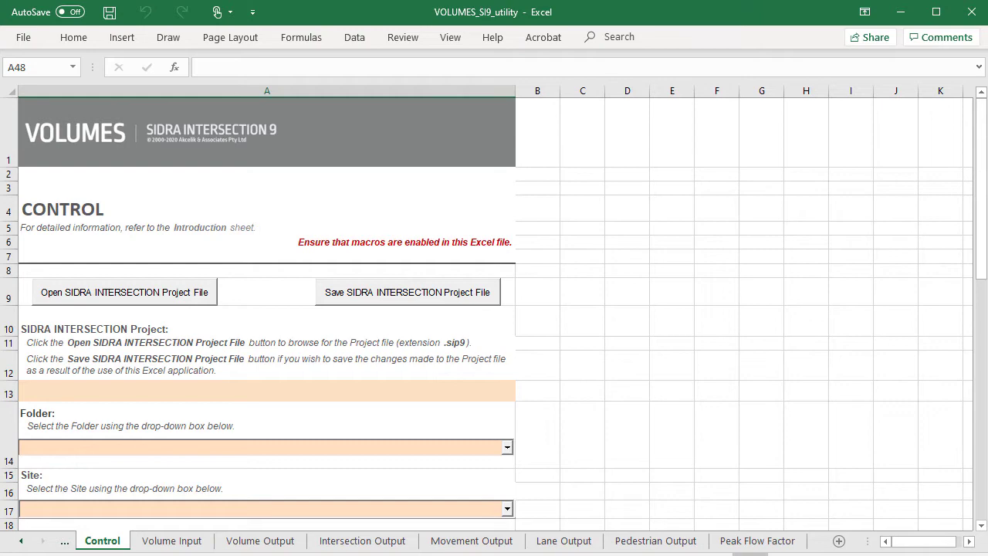
Switch to the VOLUMES_SI9_utility workbook in Excel and look through its volume input, volume output, intersection, movement, lane and pedestrian sheets
{"action": "key", "text": "ctrl+Page_Down"}
{"action": "key", "text": "ctrl+Page_Down"}
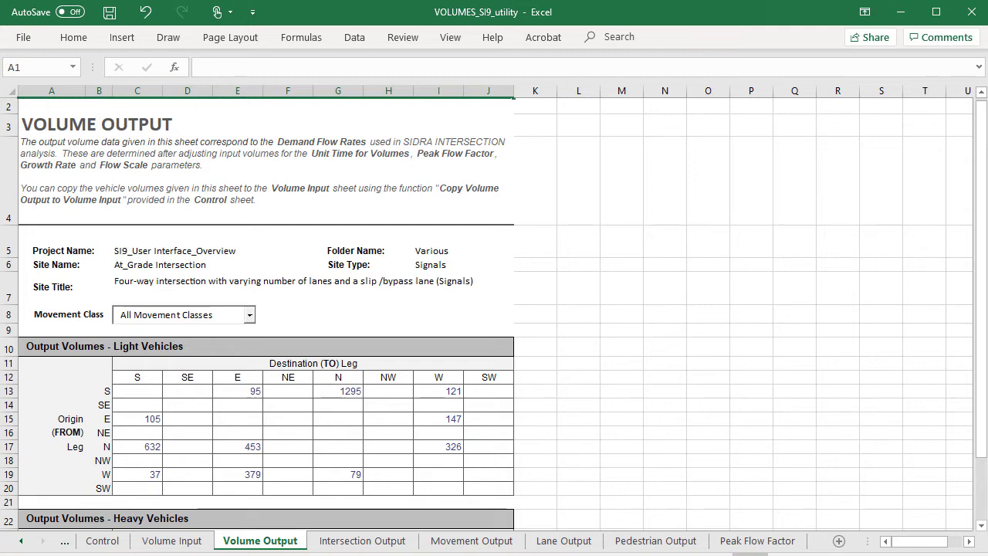
{"action": "key", "text": "ctrl+Page_Down"}
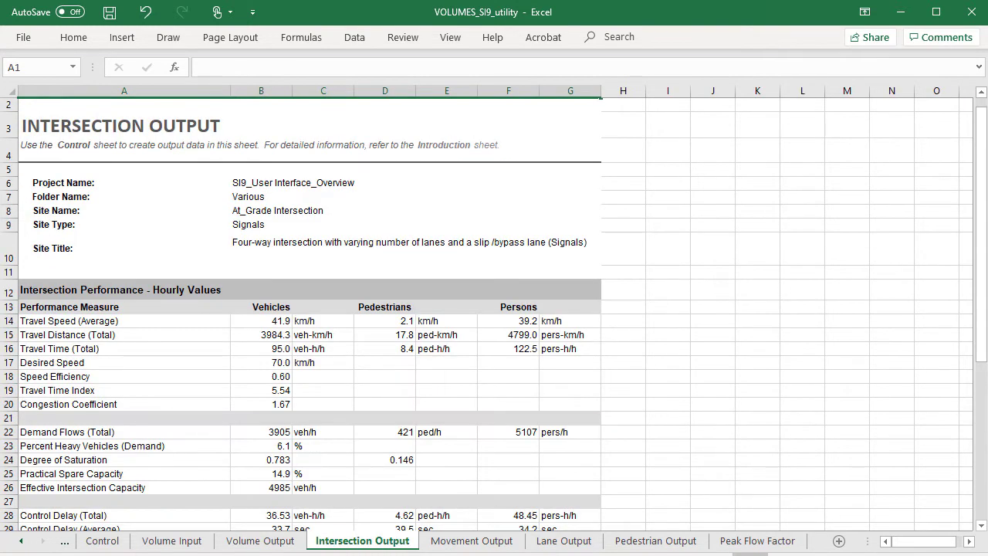
{"action": "key", "text": "ctrl+Page_Down"}
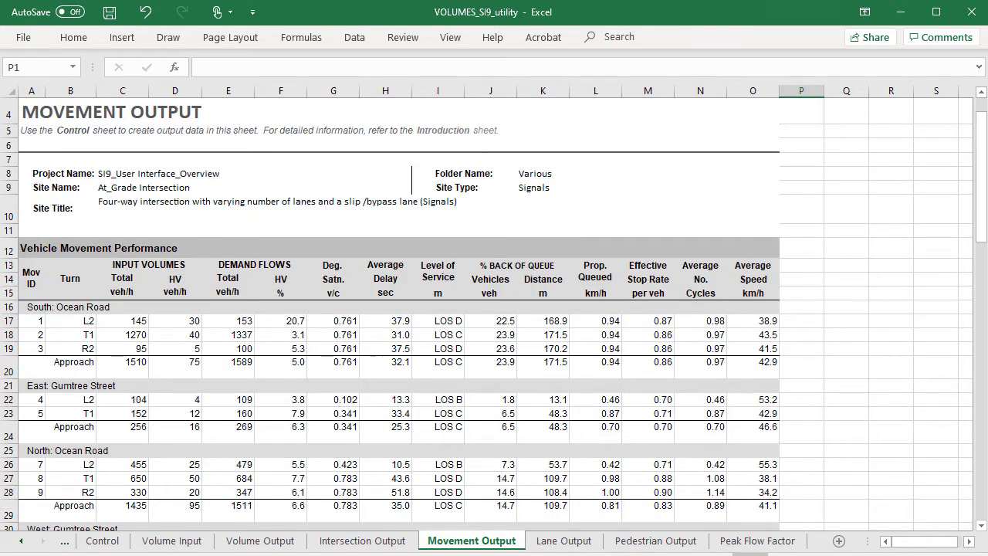
{"action": "key", "text": "ctrl+Page_Down"}
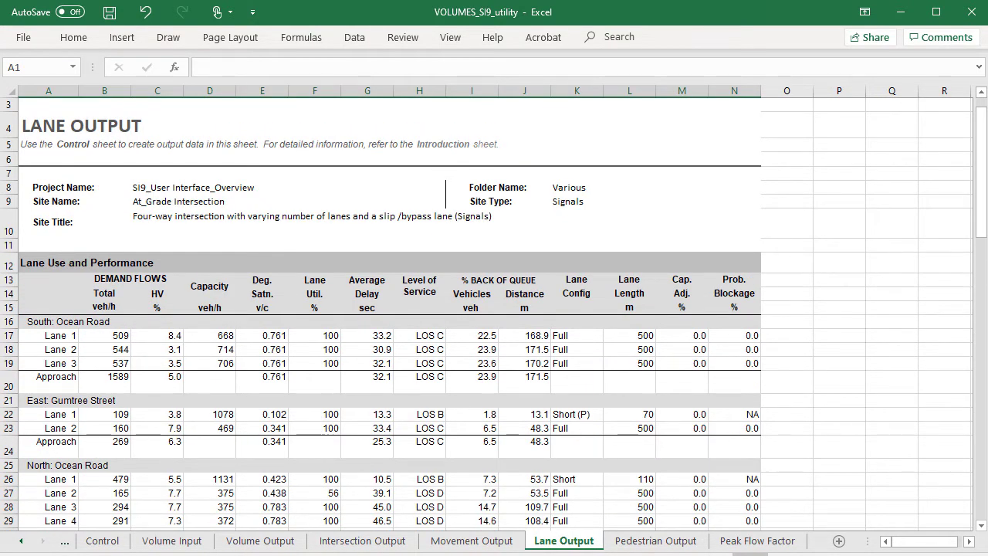
{"action": "key", "text": "ctrl+Page_Down"}
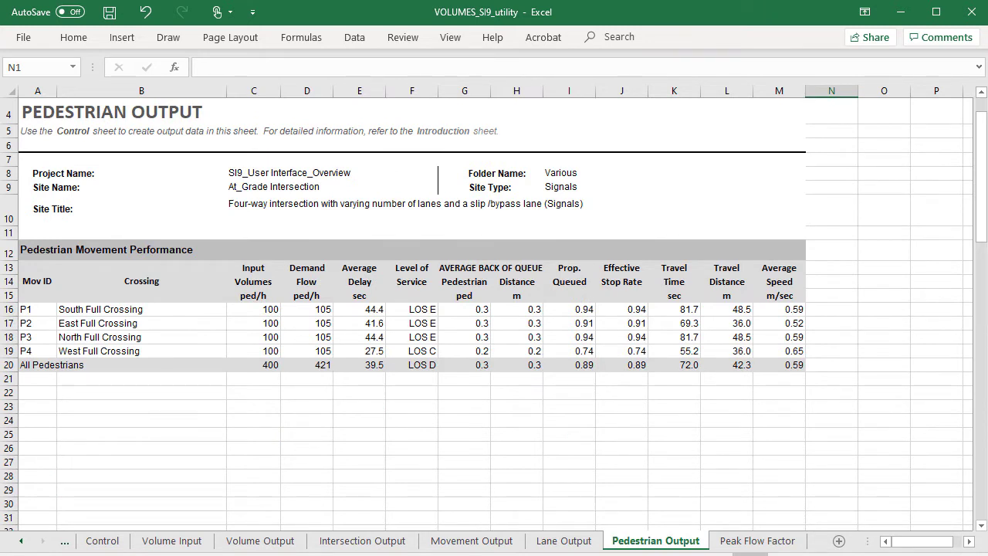
{"action": "key", "text": "ctrl+Page_Down"}
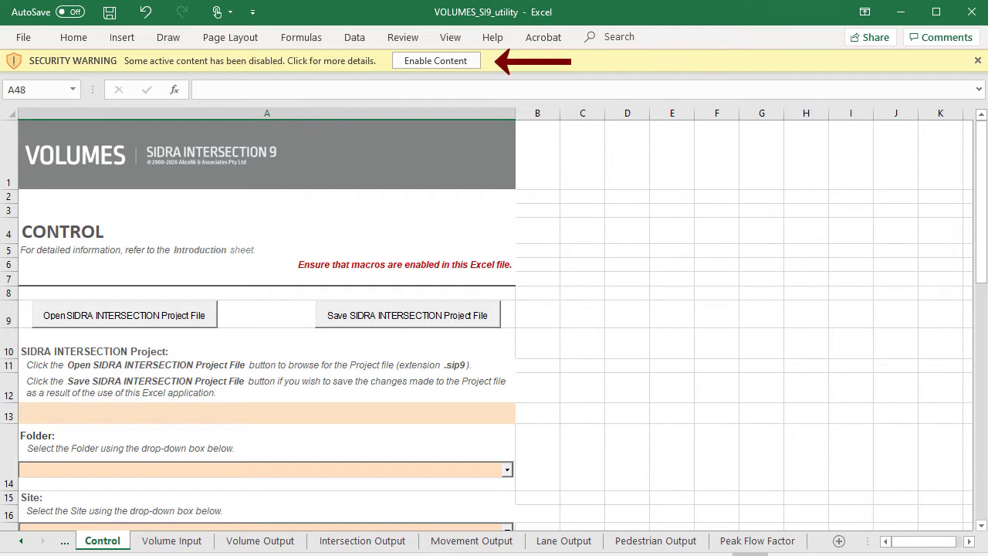
Enable the workbook's active content and load the SI9_User Interface_Overview project file from the SI9 Projects folder
{"action": "left_click", "coordinate": [473, 61]}
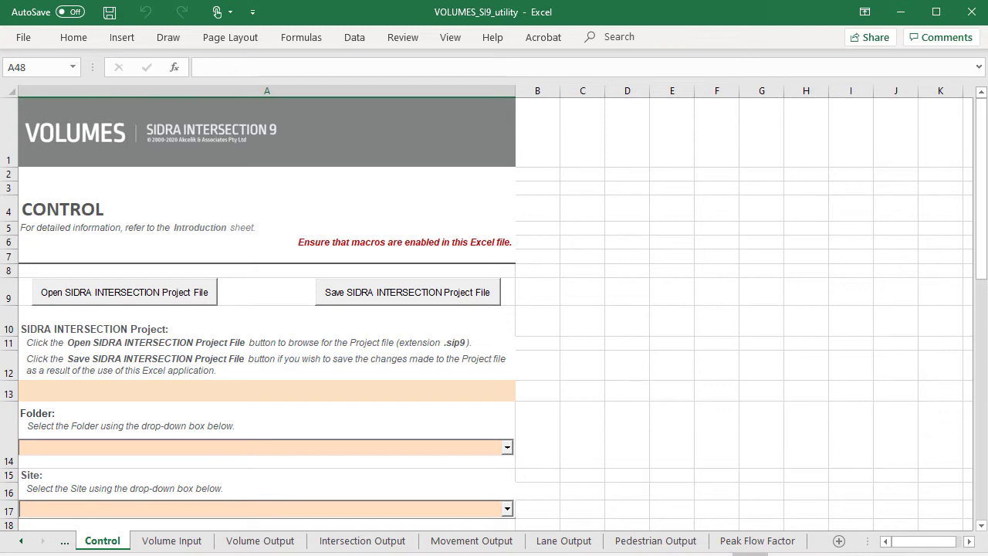
{"action": "left_click", "coordinate": [209, 296]}
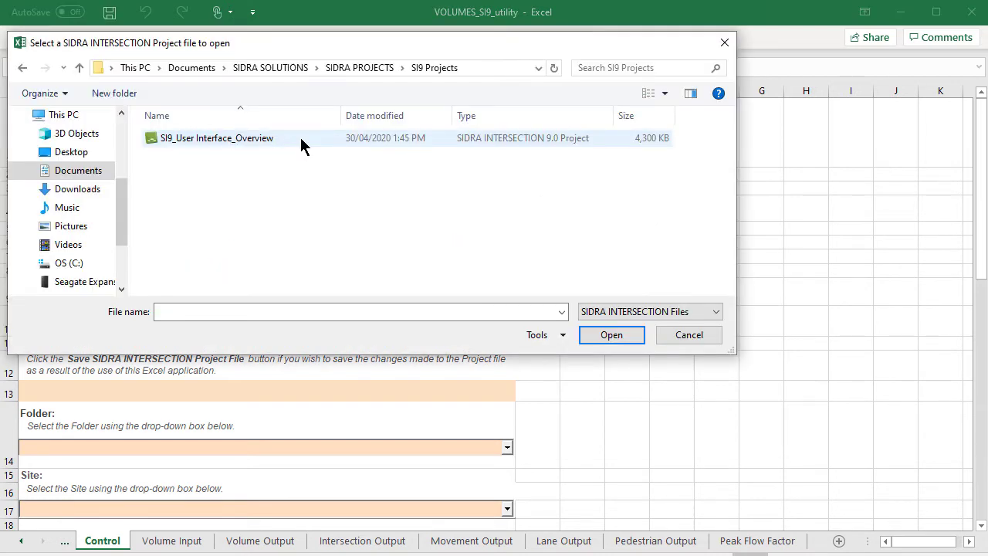
{"action": "left_click", "coordinate": [300, 137]}
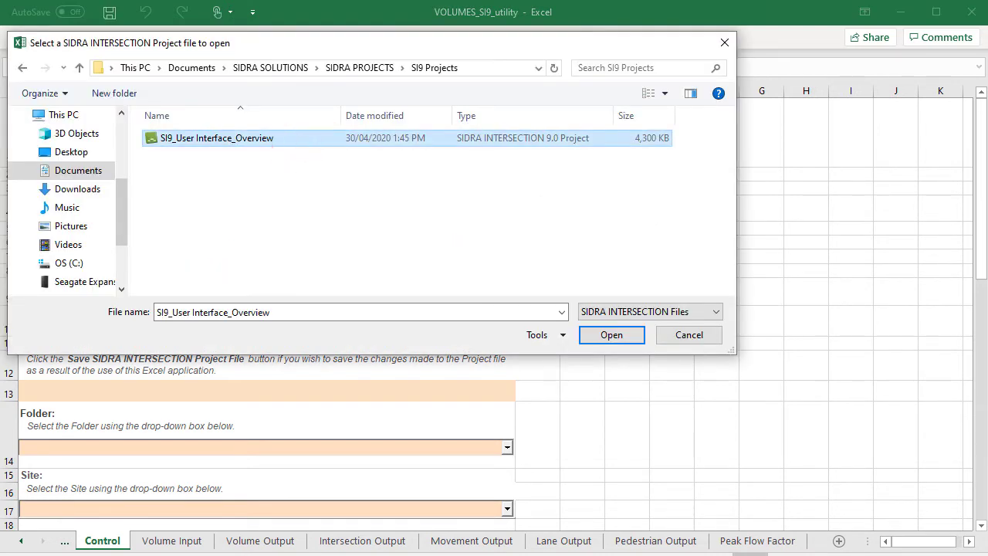
{"action": "left_click", "coordinate": [633, 334]}
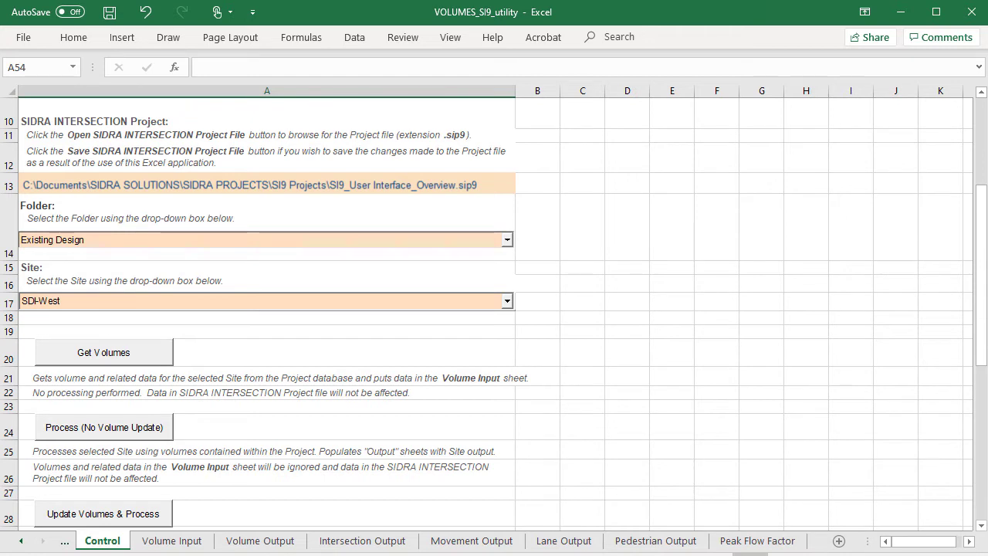
Choose the folder Various and the site At_Grade Intersection for the loaded project
{"action": "left_click", "coordinate": [507, 241]}
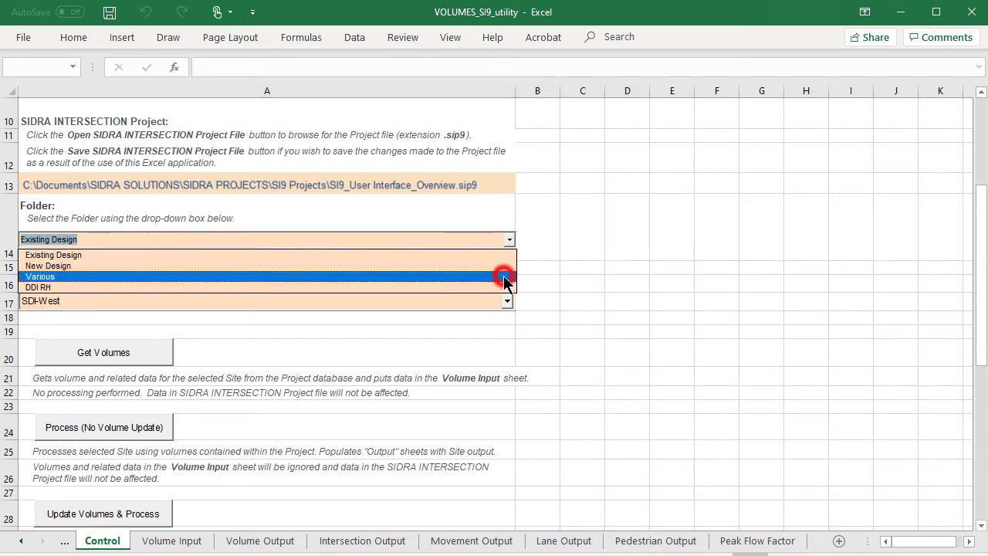
{"action": "left_click", "coordinate": [504, 276]}
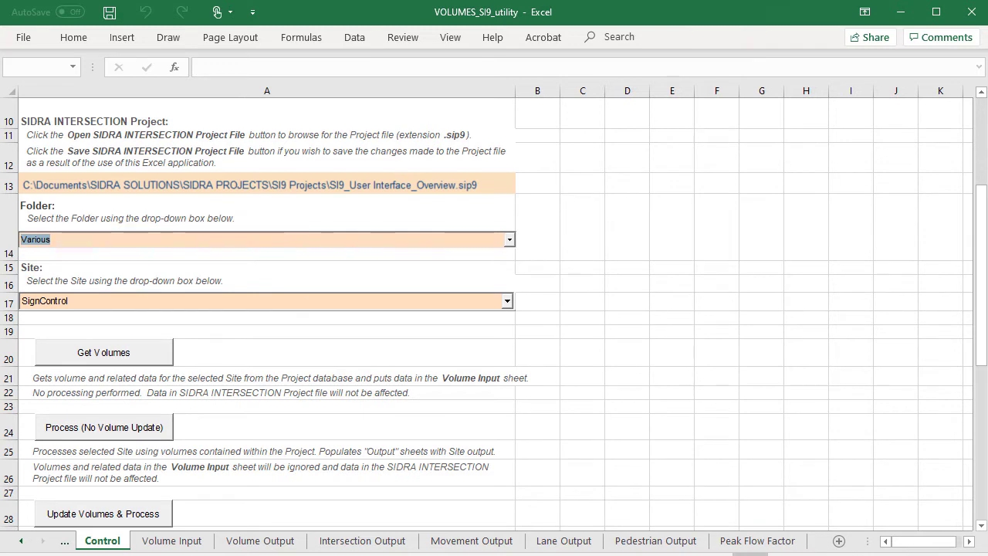
{"action": "left_click", "coordinate": [507, 302]}
{"action": "left_click", "coordinate": [510, 316]}
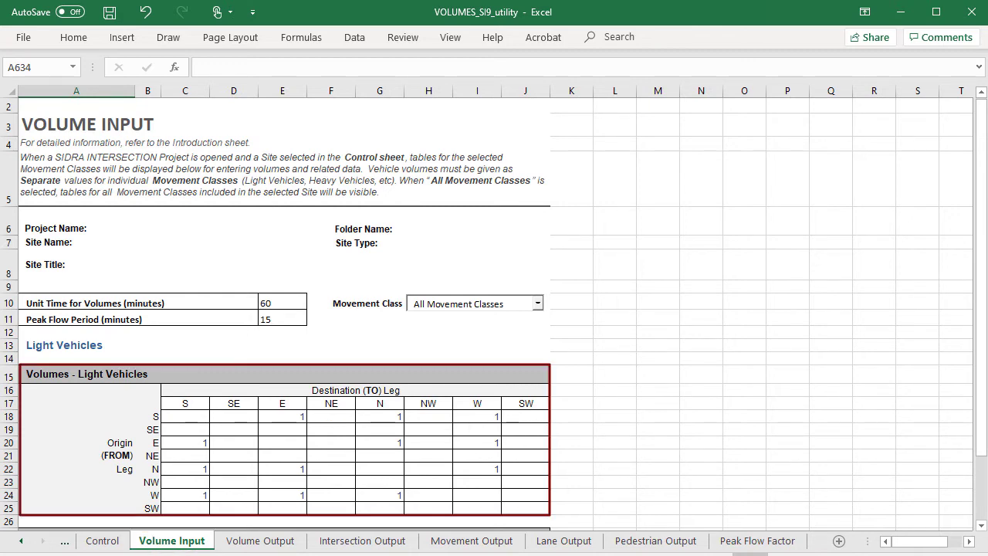
Examine the volume, peak flow factor, flow scale and growth rate tables and the movement class choices in the Volume Input sheet
{"action": "scroll", "coordinate": [494, 309], "scroll_direction": "down", "scroll_amount": 6}
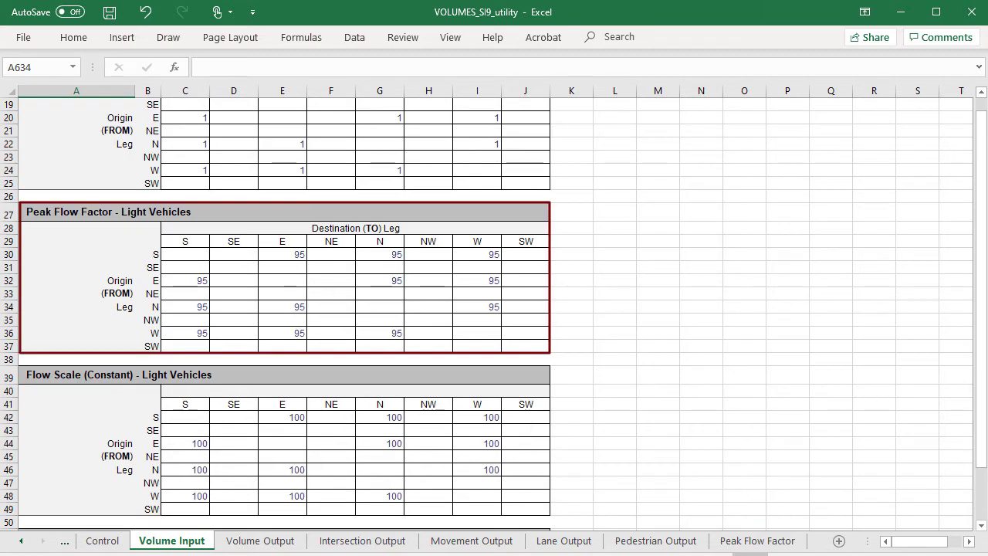
{"action": "scroll", "coordinate": [494, 309], "scroll_direction": "down", "scroll_amount": 4}
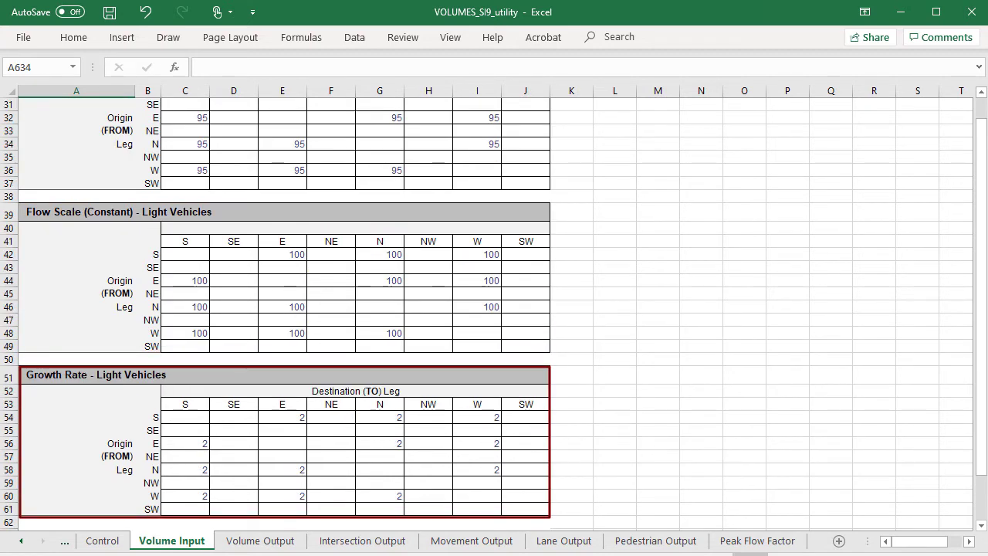
{"action": "scroll", "coordinate": [539, 305], "scroll_direction": "up", "scroll_amount": 10}
{"action": "left_click", "coordinate": [539, 305]}
{"action": "left_click", "coordinate": [542, 305]}
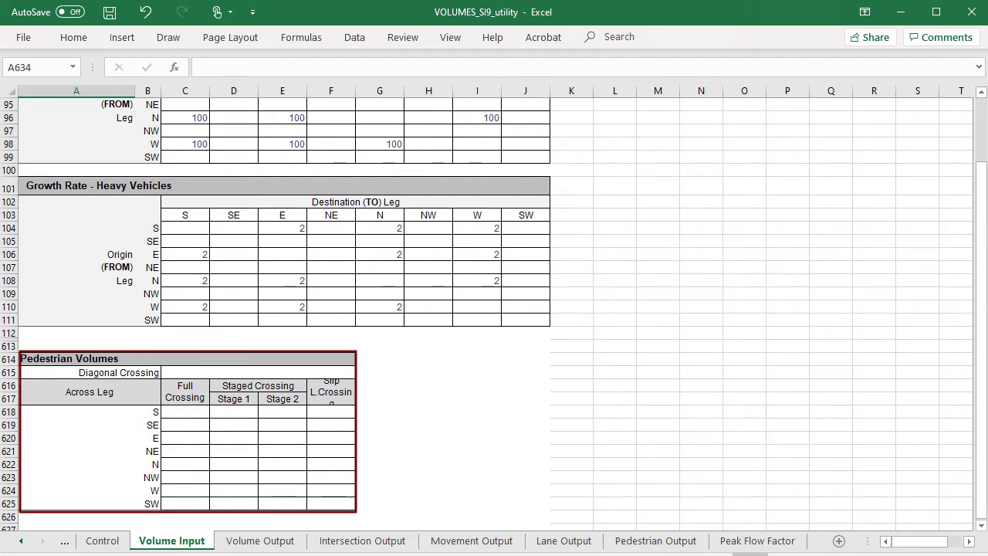
Return to the Control sheet and get the volumes of the At_Grade Intersection site from the project
{"action": "left_click", "coordinate": [123, 540]}
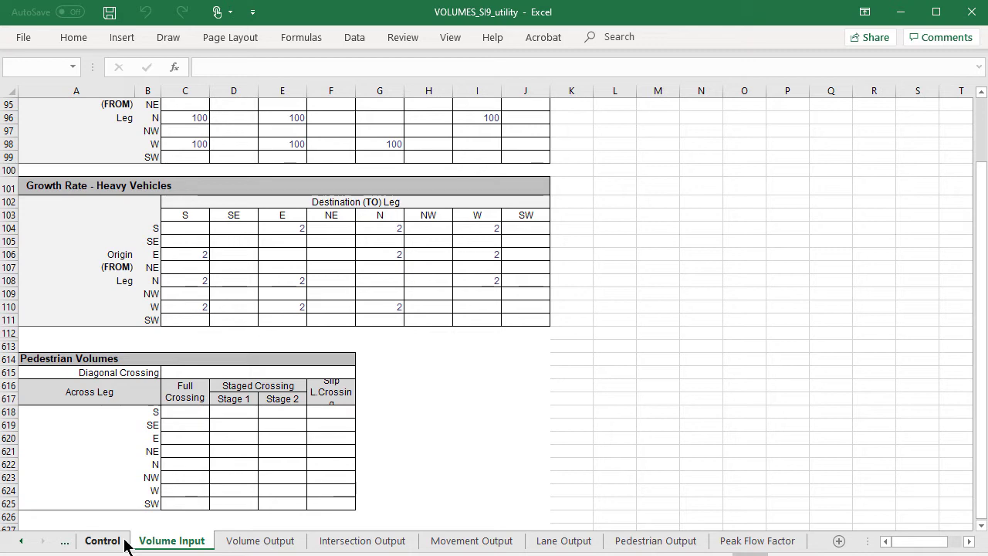
{"action": "left_click", "coordinate": [123, 540]}
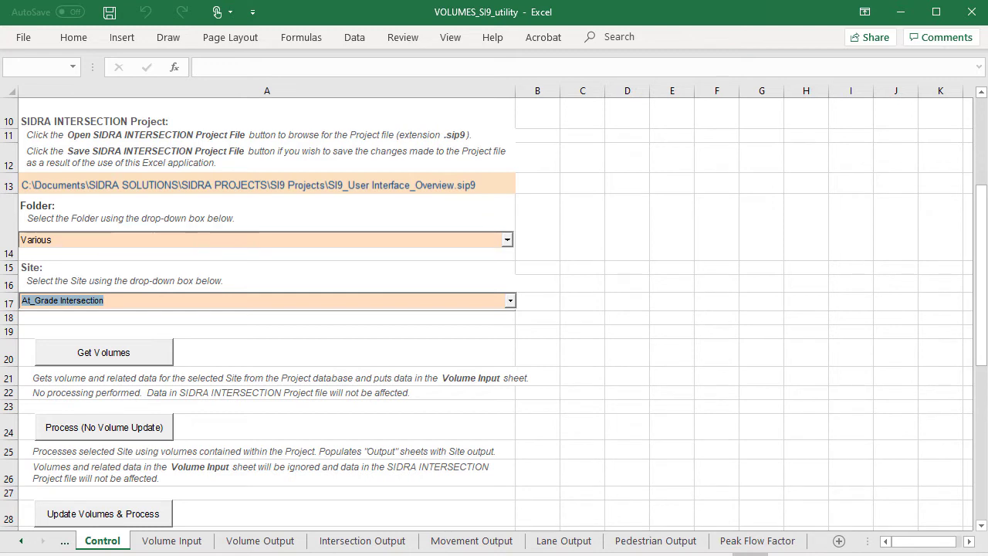
{"action": "left_click", "coordinate": [157, 352]}
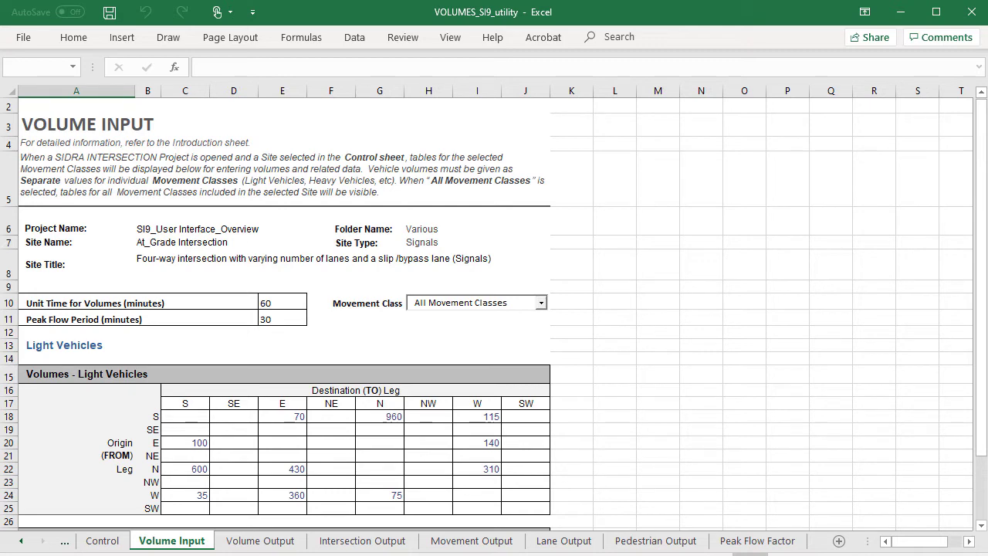
Set the light vehicle volumes from the South leg to 90 for East and 1230 for North
{"action": "double_click", "coordinate": [293, 416]}
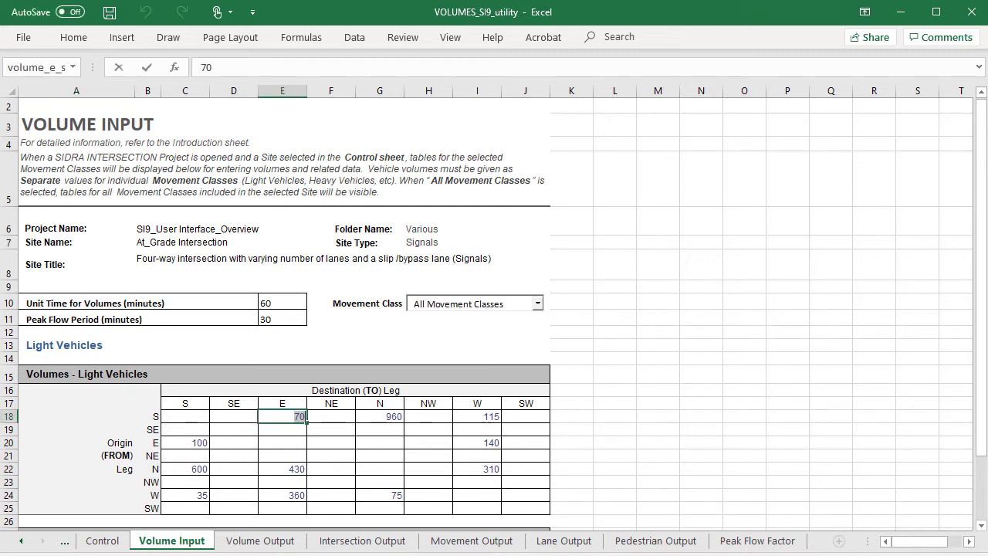
{"action": "type", "text": "90"}
{"action": "key", "text": "Tab"}
{"action": "type", "text": "1230"}
{"action": "key", "text": "Tab"}
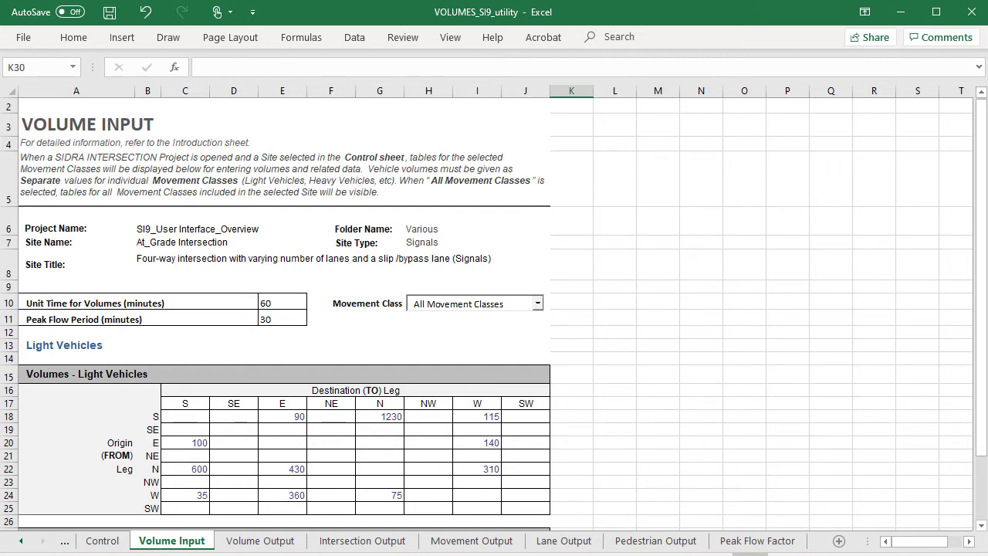
Update the volumes from the Volume Input sheet and process the At_Grade Intersection site
{"action": "key", "text": "ctrl+Page_Up"}
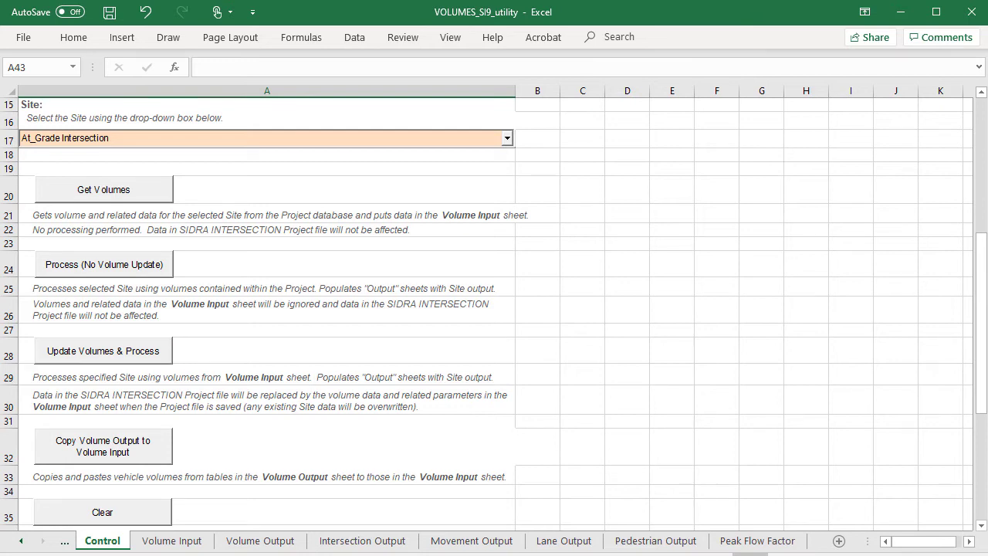
{"action": "left_click", "coordinate": [166, 351]}
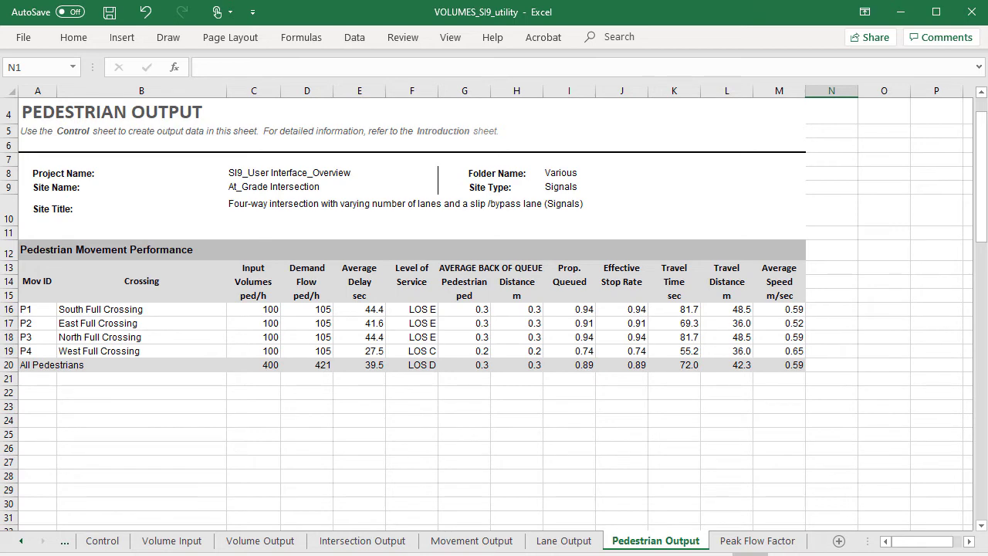
Review the processed site results in the Volume Output, Intersection Output, Movement Output and Lane Output sheets
{"action": "left_click", "coordinate": [261, 540]}
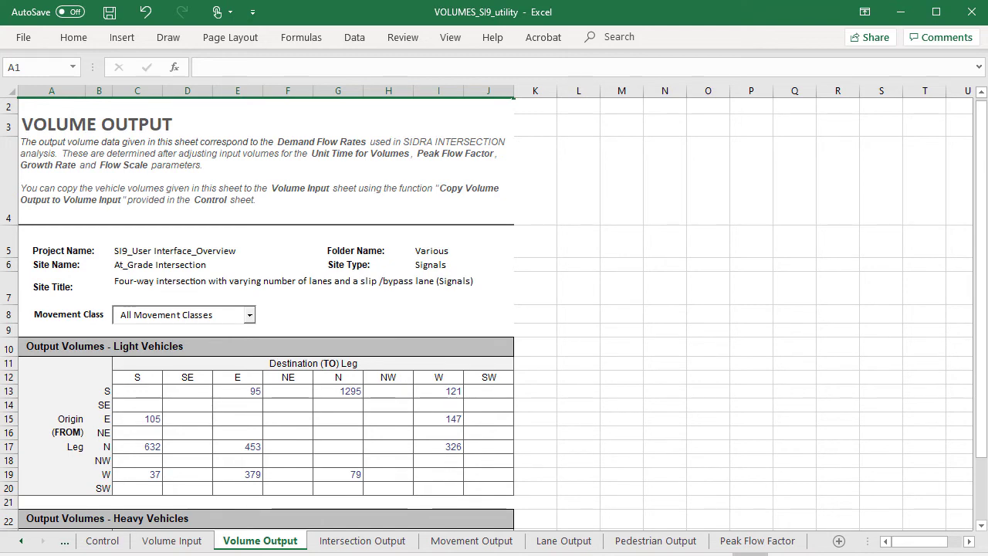
{"action": "key", "text": "ctrl+Page_Down"}
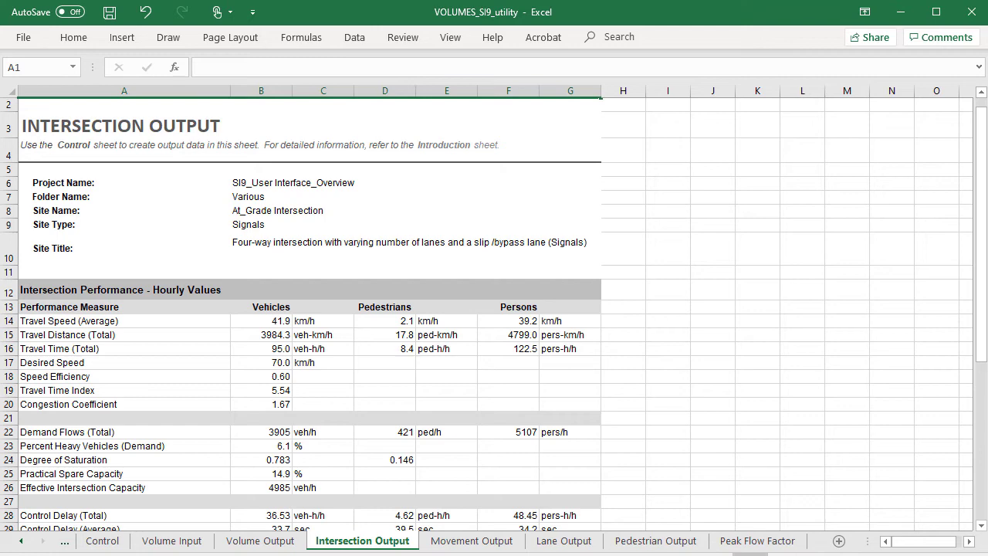
{"action": "key", "text": "ctrl+Page_Down"}
{"action": "key", "text": "ctrl+Page_Down"}
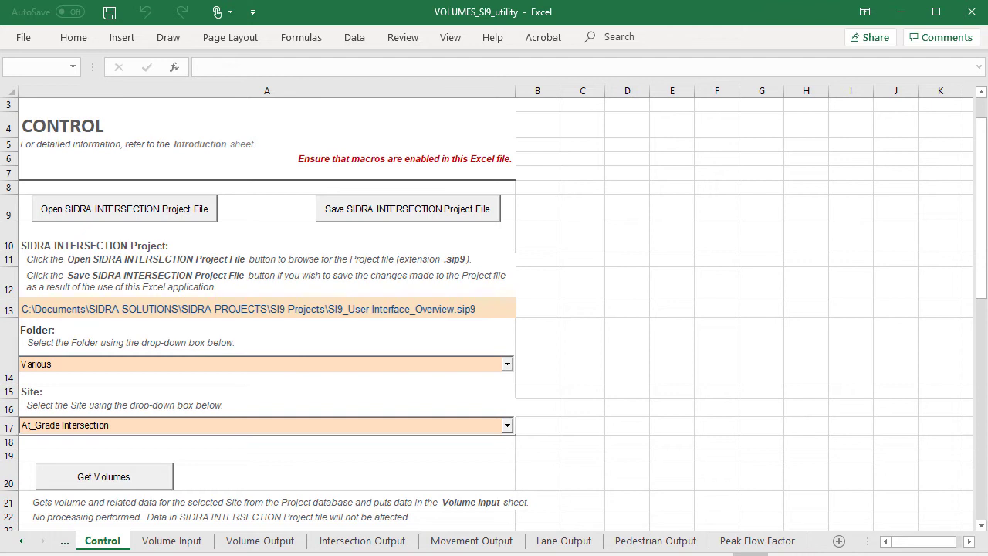
Load the Volumes_AtGradeIntersection project file from the SI9 Projects folder into the Control sheet
{"action": "left_click", "coordinate": [211, 216]}
{"action": "left_click", "coordinate": [309, 158]}
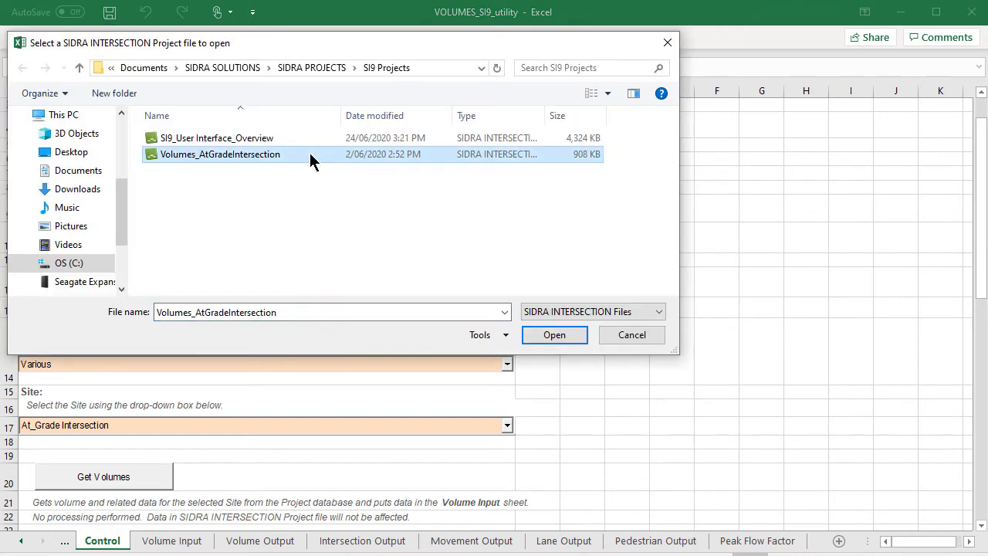
{"action": "left_click", "coordinate": [574, 337]}
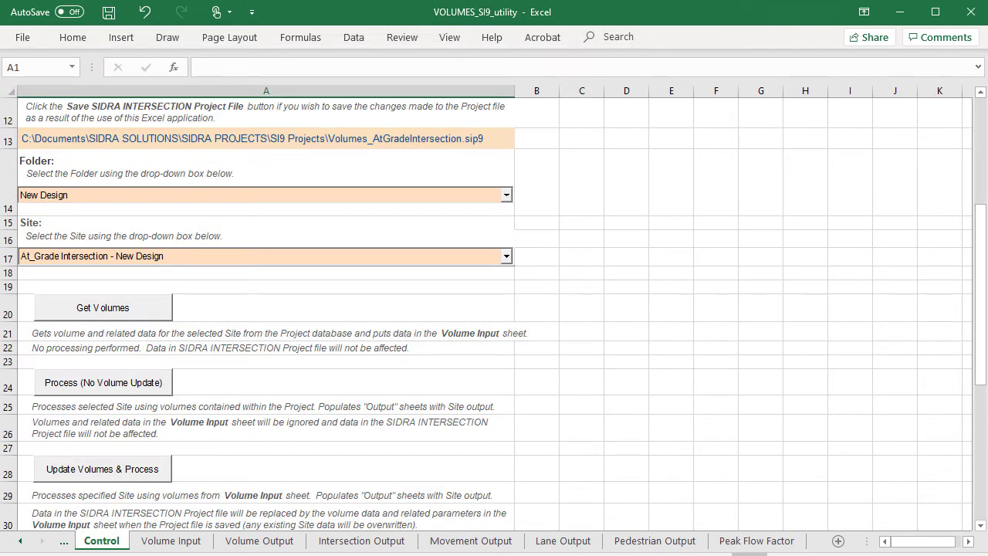
Update the volumes and process the site At_Grade Intersection - New Design, and save the SIDRA INTERSECTION project file
{"action": "left_click", "coordinate": [165, 475]}
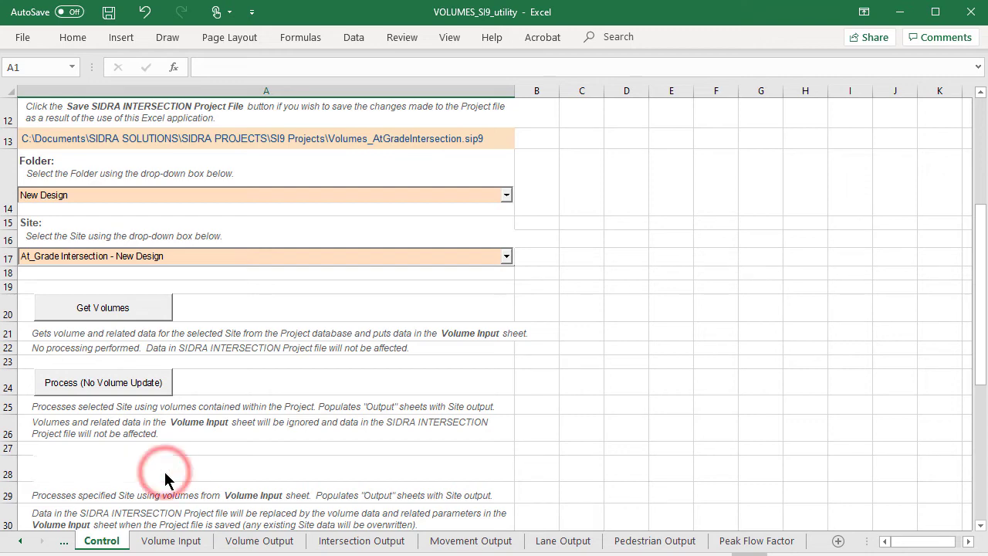
{"action": "left_click", "coordinate": [101, 480]}
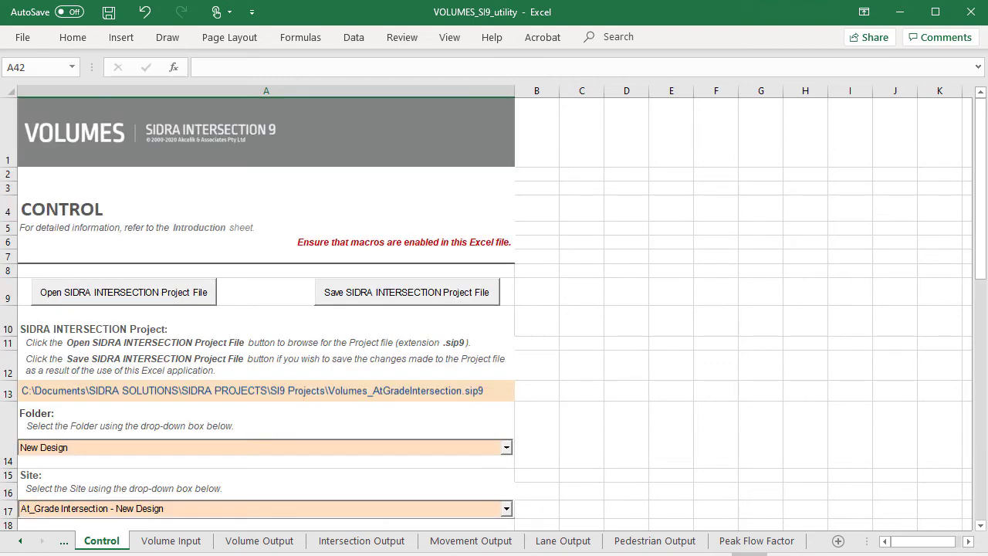
{"action": "left_click", "coordinate": [407, 292]}
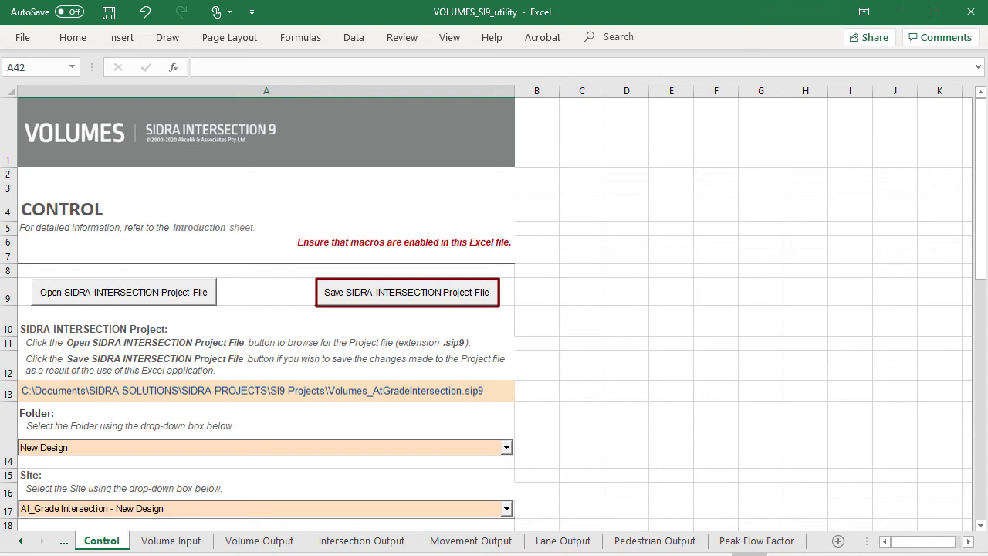
Clear the SIDRA INTERSECTION project from the workbook, resetting the output sheets and volume input values
{"action": "scroll", "coordinate": [162, 484], "scroll_direction": "down", "scroll_amount": 5}
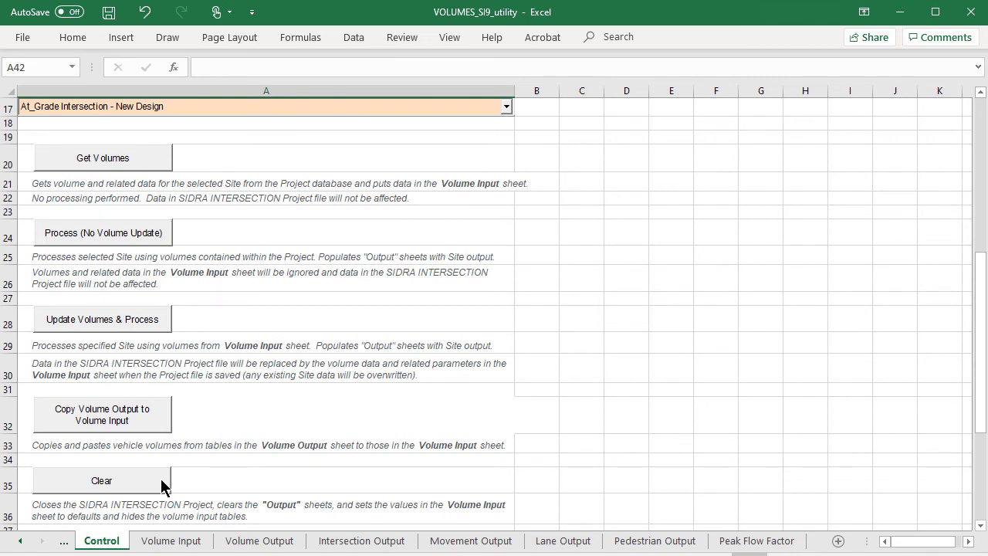
{"action": "left_click", "coordinate": [162, 485]}
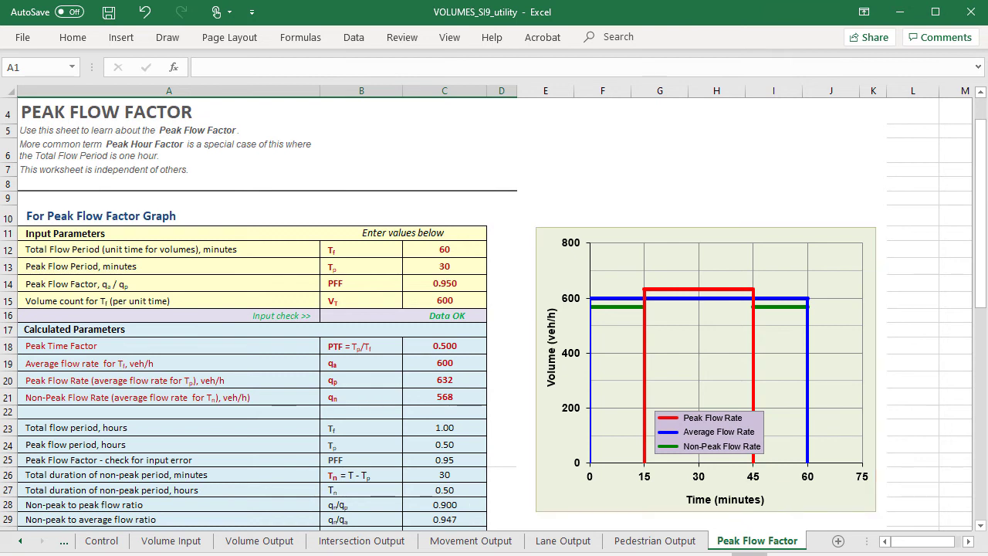
For the Peak Flow Factor graph, set the Peak Flow Factor to 0.800 and the Peak Flow Period to 15 minutes
{"action": "double_click", "coordinate": [444, 283]}
{"action": "type", "text": "80"}
{"action": "key", "text": "Return"}
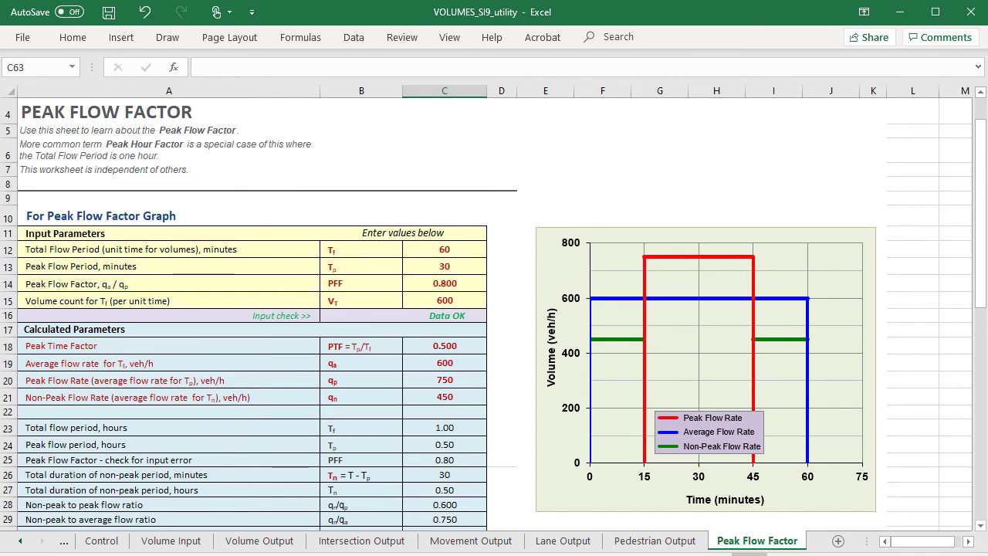
{"action": "double_click", "coordinate": [445, 265]}
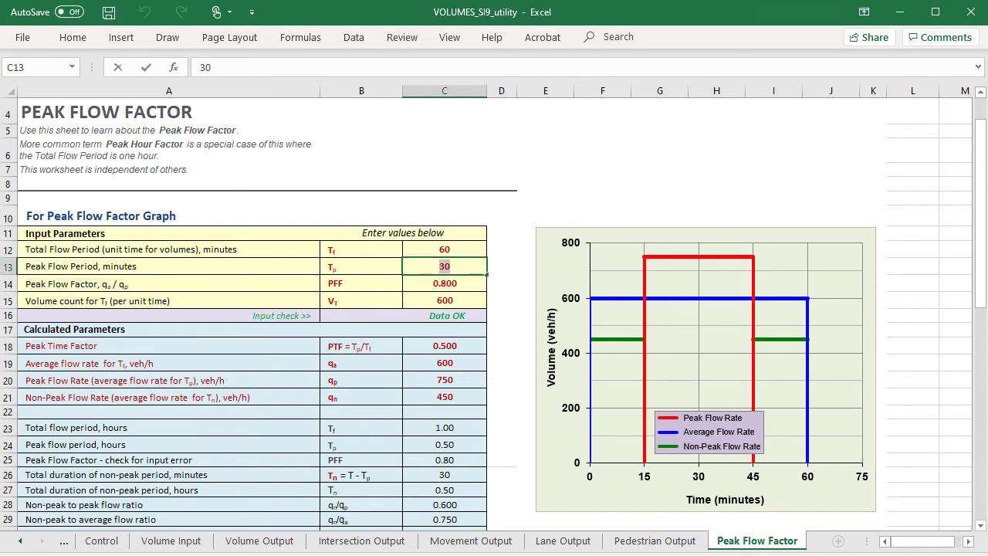
{"action": "type", "text": "15"}
{"action": "key", "text": "Return"}
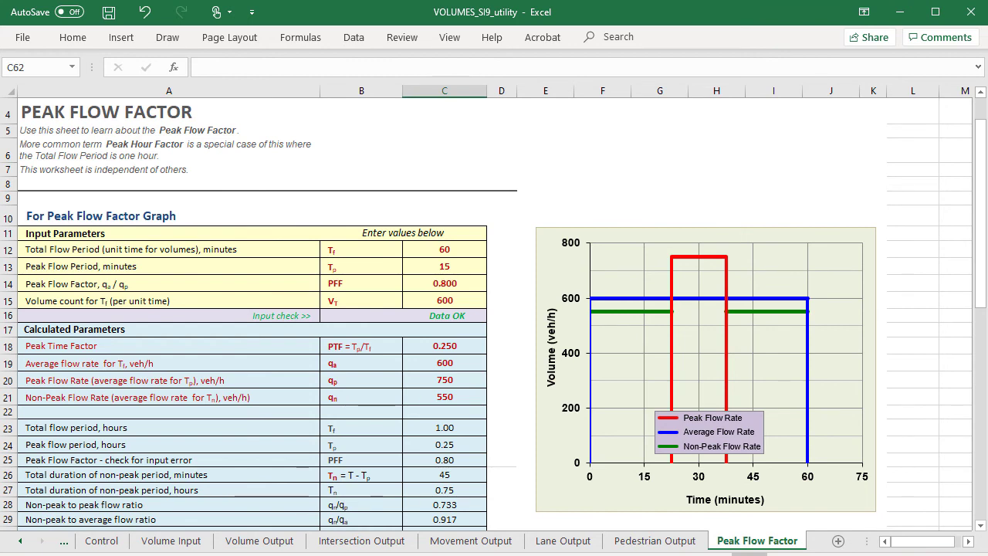
{"action": "scroll", "coordinate": [494, 308], "scroll_direction": "down", "scroll_amount": 5}
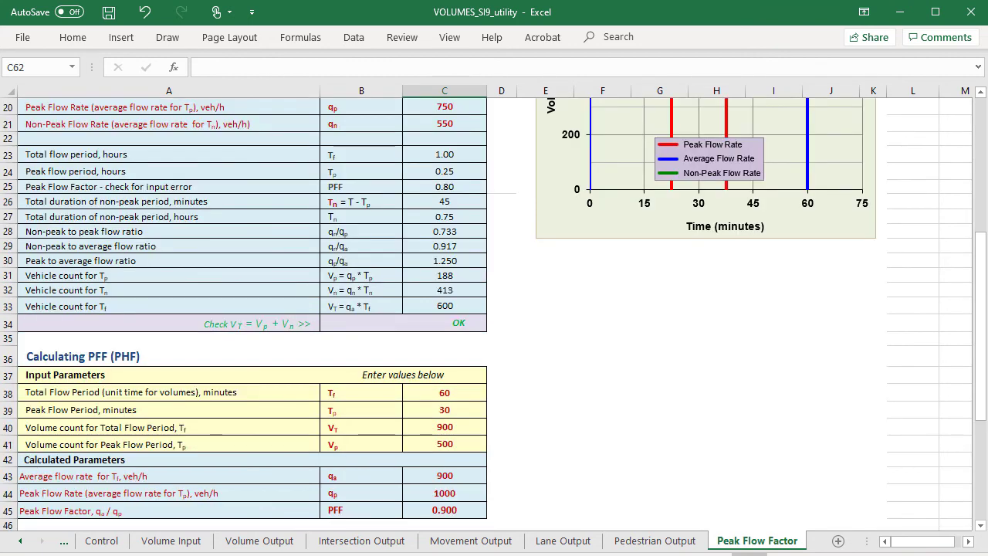